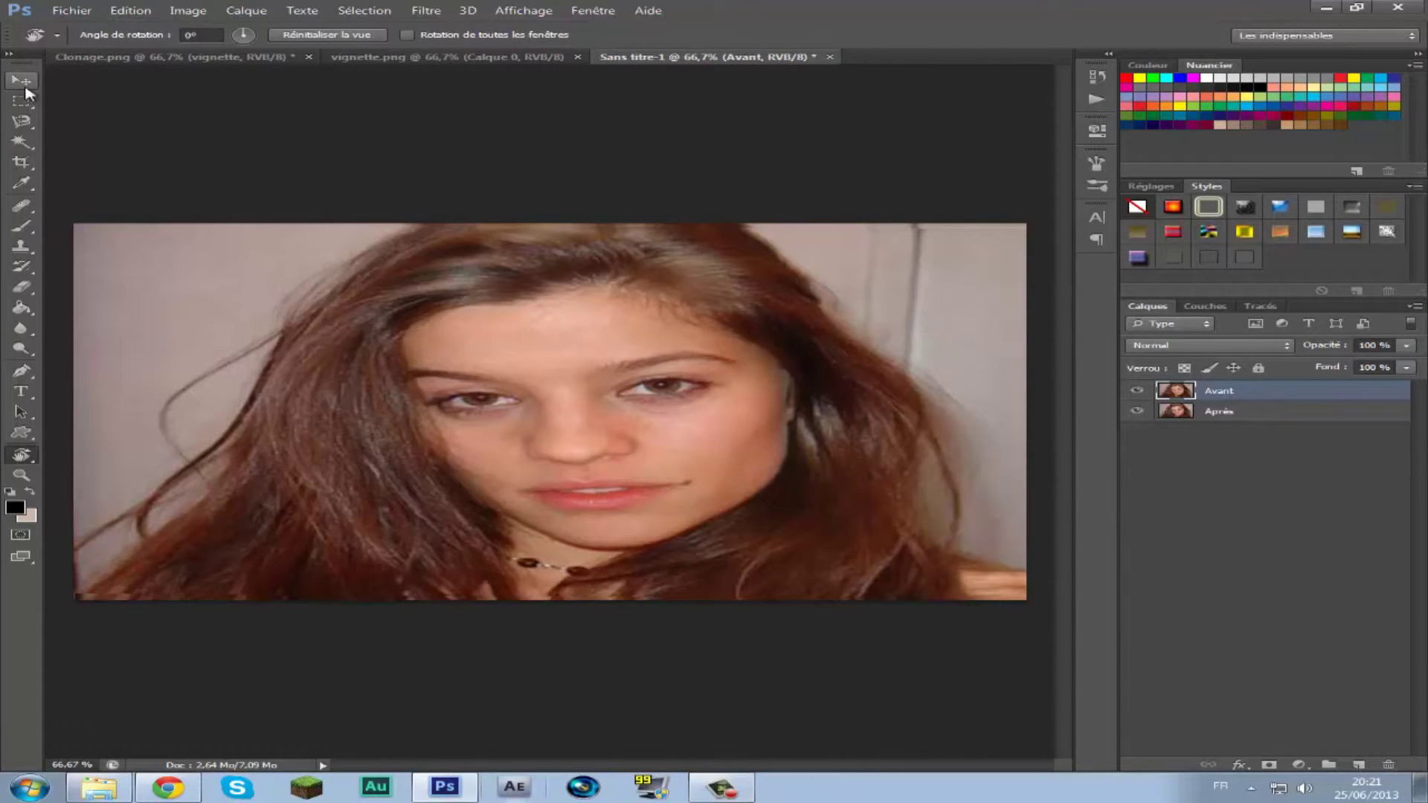
Step: With the Move tool active, hide the Avant layer so the Après portrait shows
left_click(25, 86)
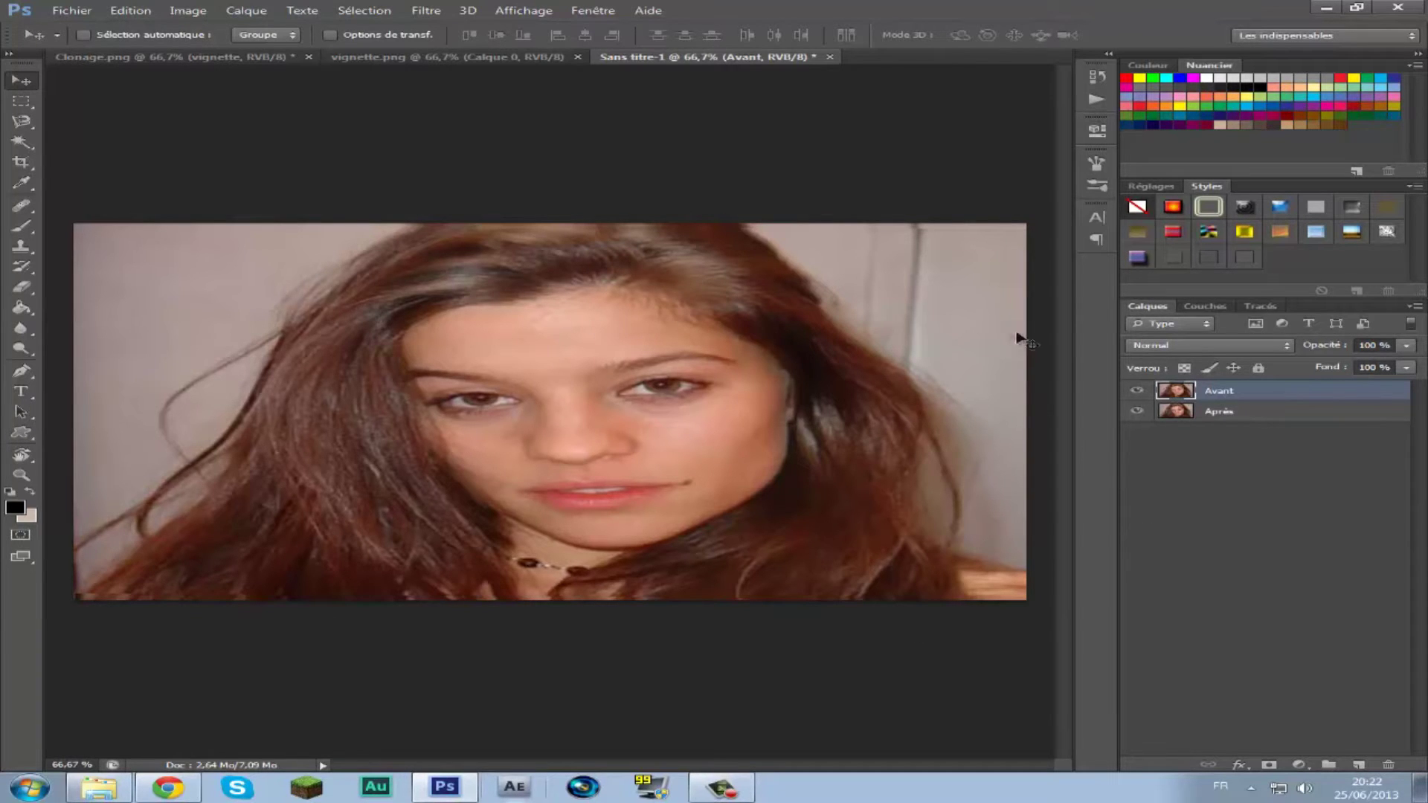
left_click(1138, 392)
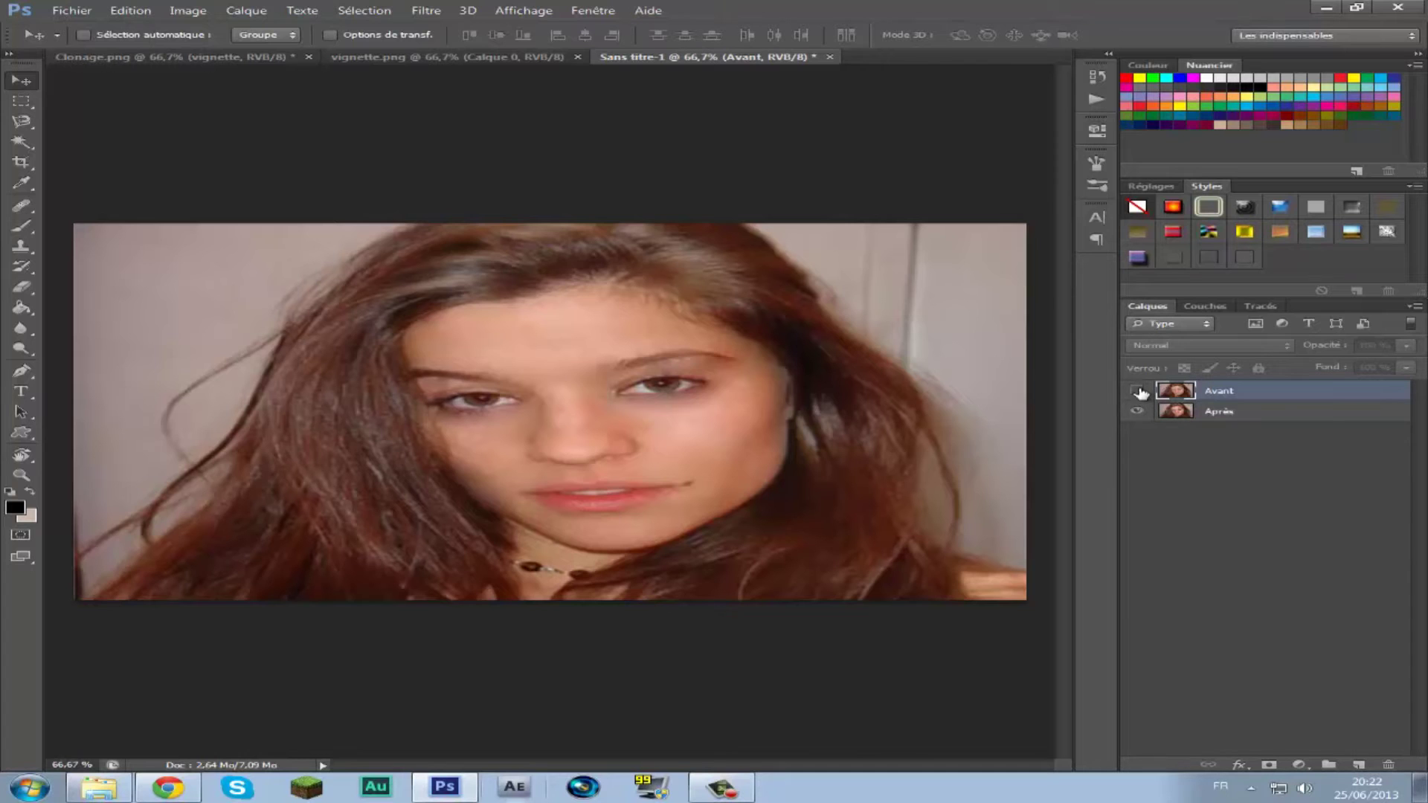
Step: Toggle the Avant layer's visibility to compare before and after, ending with Avant hidden
left_click(1137, 391)
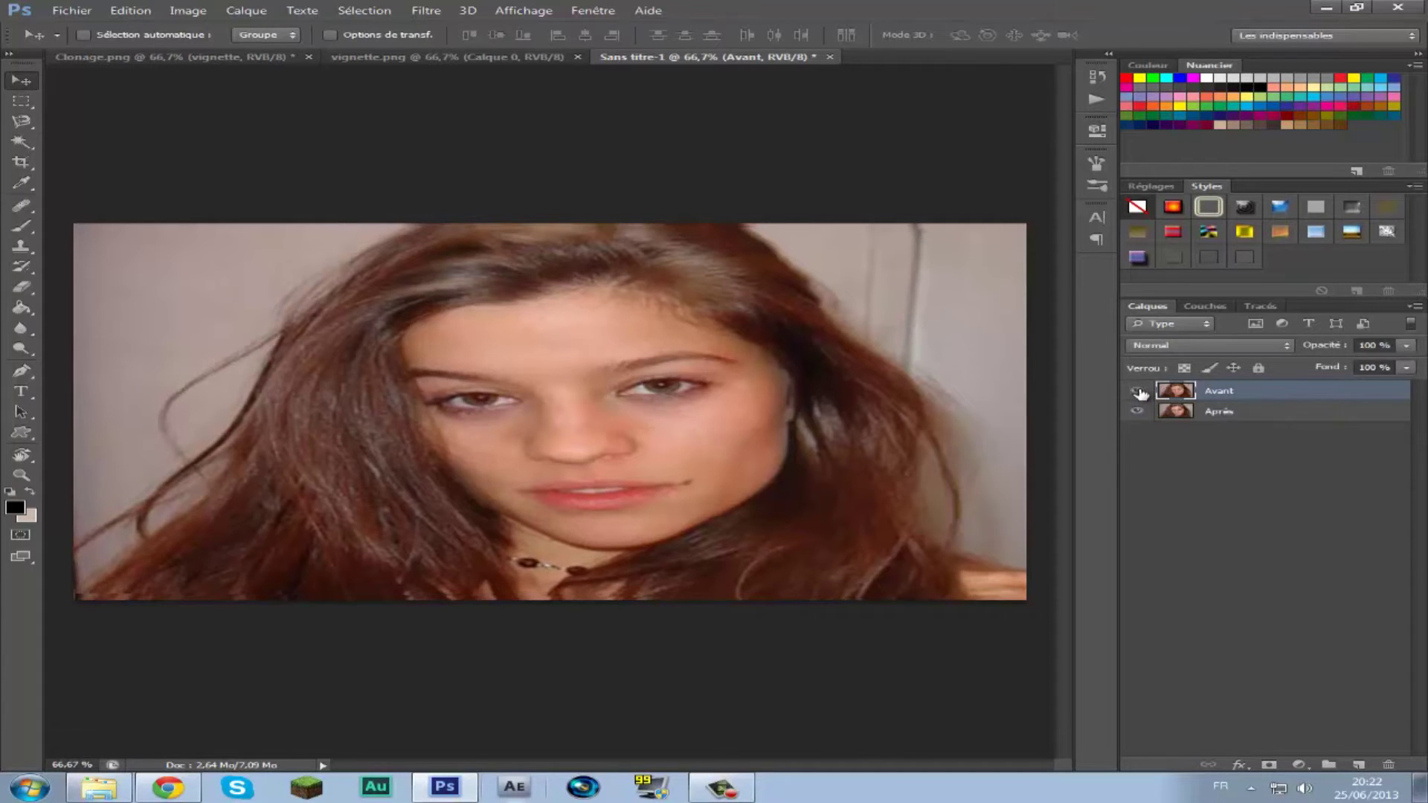
left_click(1138, 390)
left_click(1138, 390)
left_click(1137, 391)
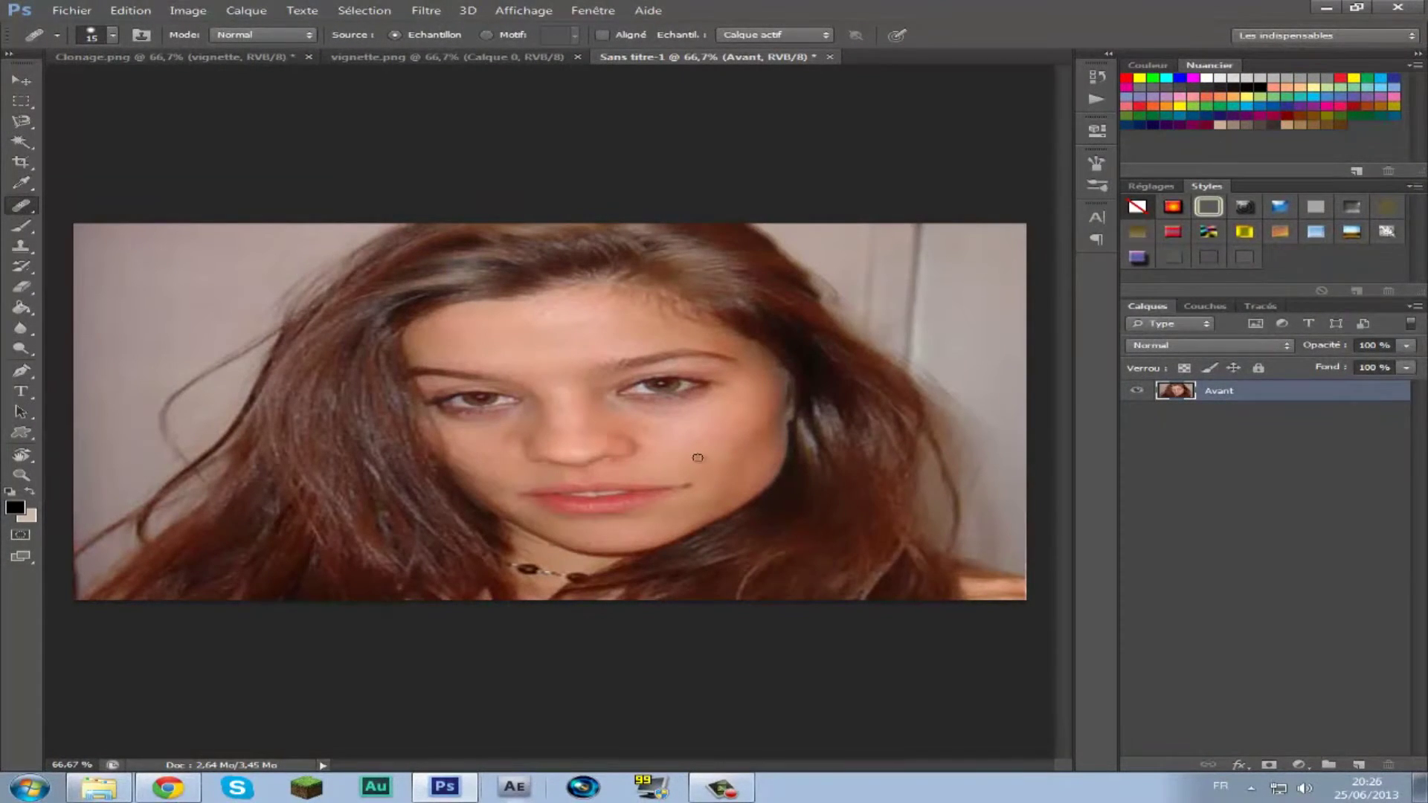
Step: Try the Spot Healing Brush, then settle on the Healing Brush Tool (Outil Correcteur)
right_click(22, 209)
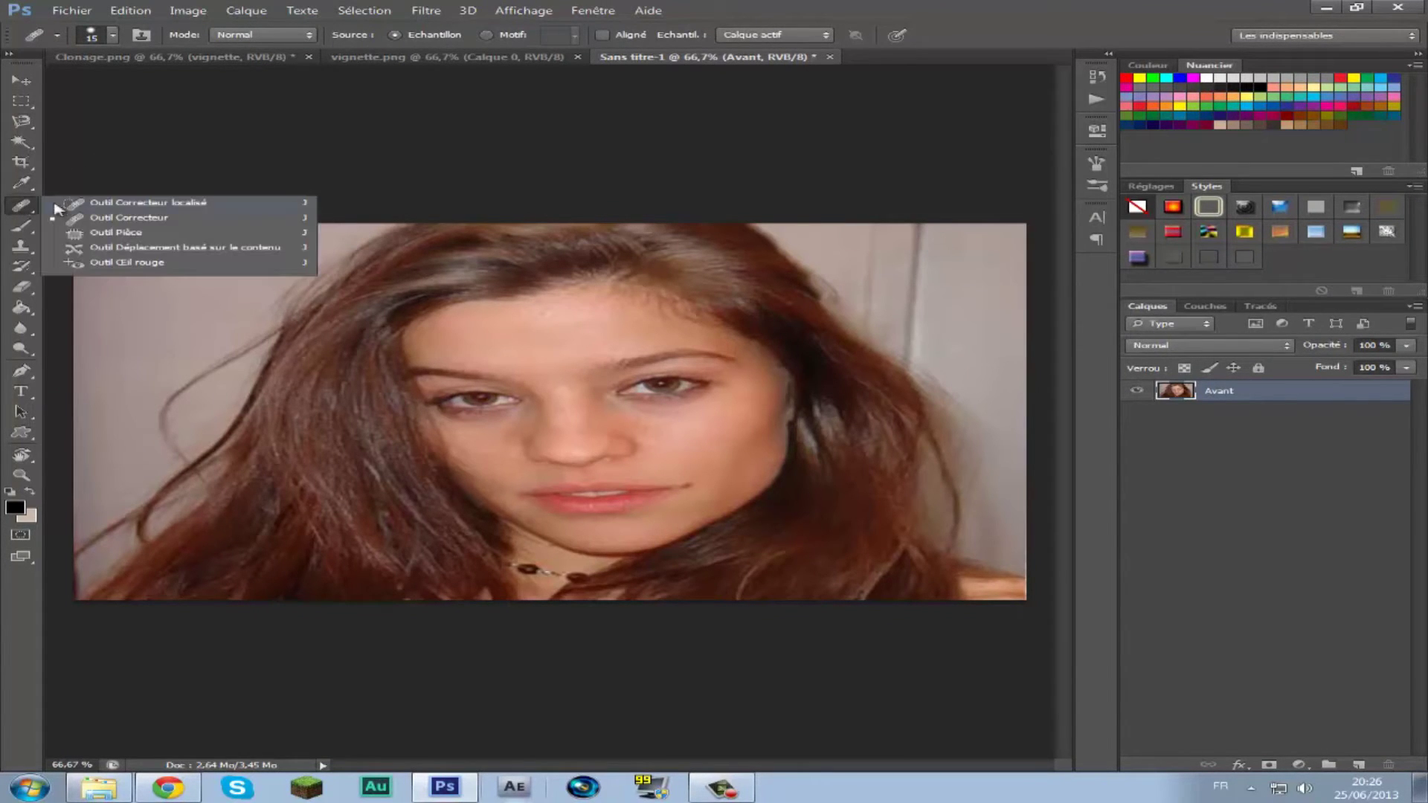
left_click(82, 203)
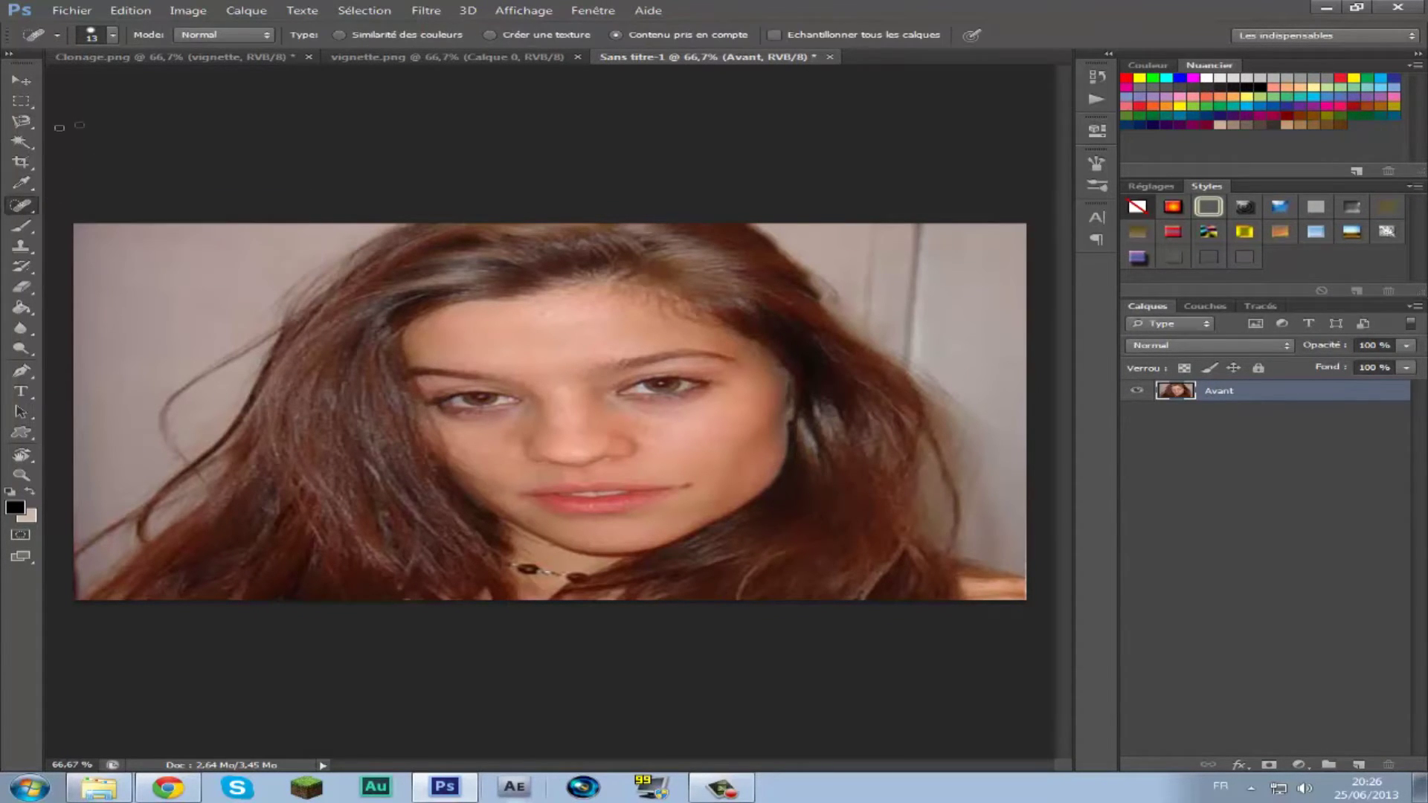
right_click(25, 207)
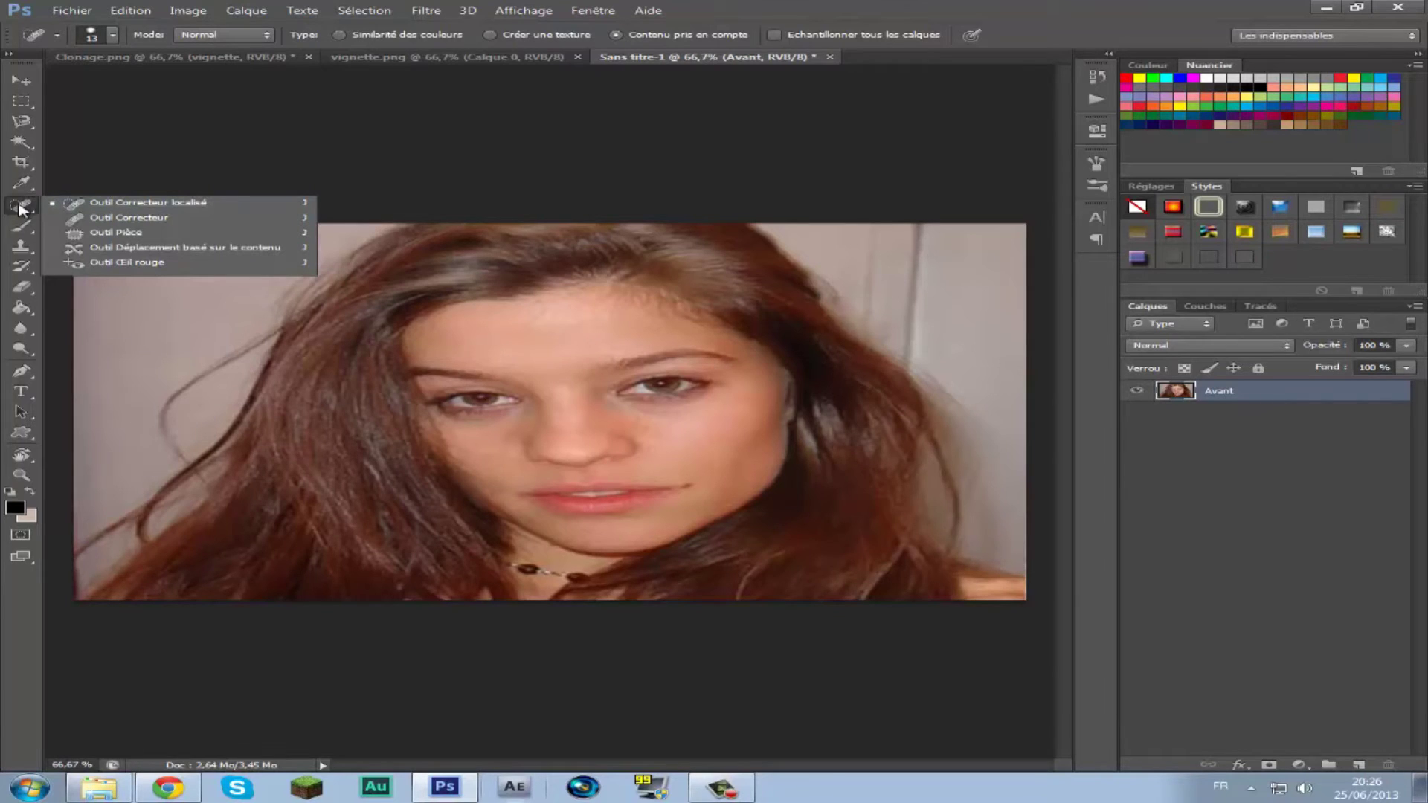
left_click(93, 218)
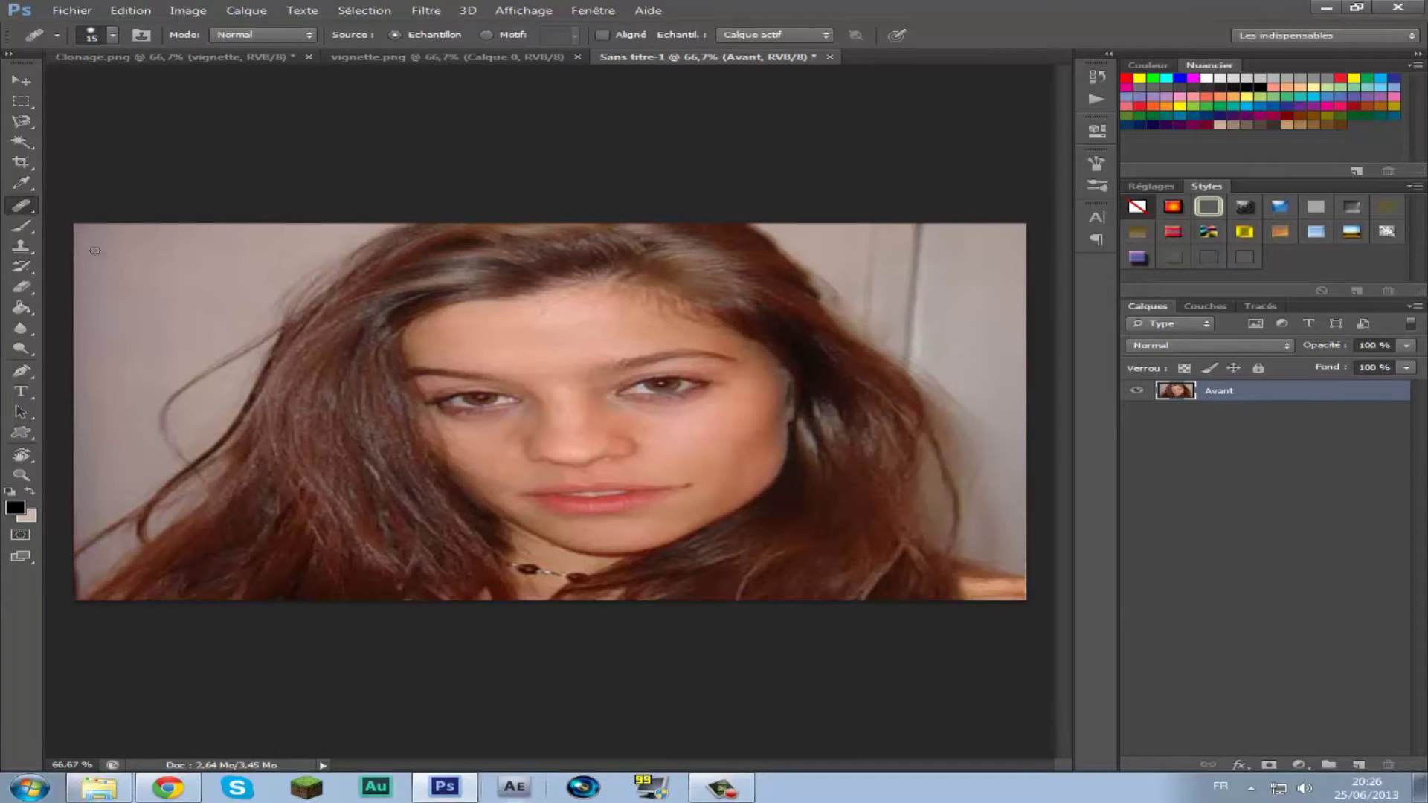
left_click(451, 336, "alt")
right_click(29, 214)
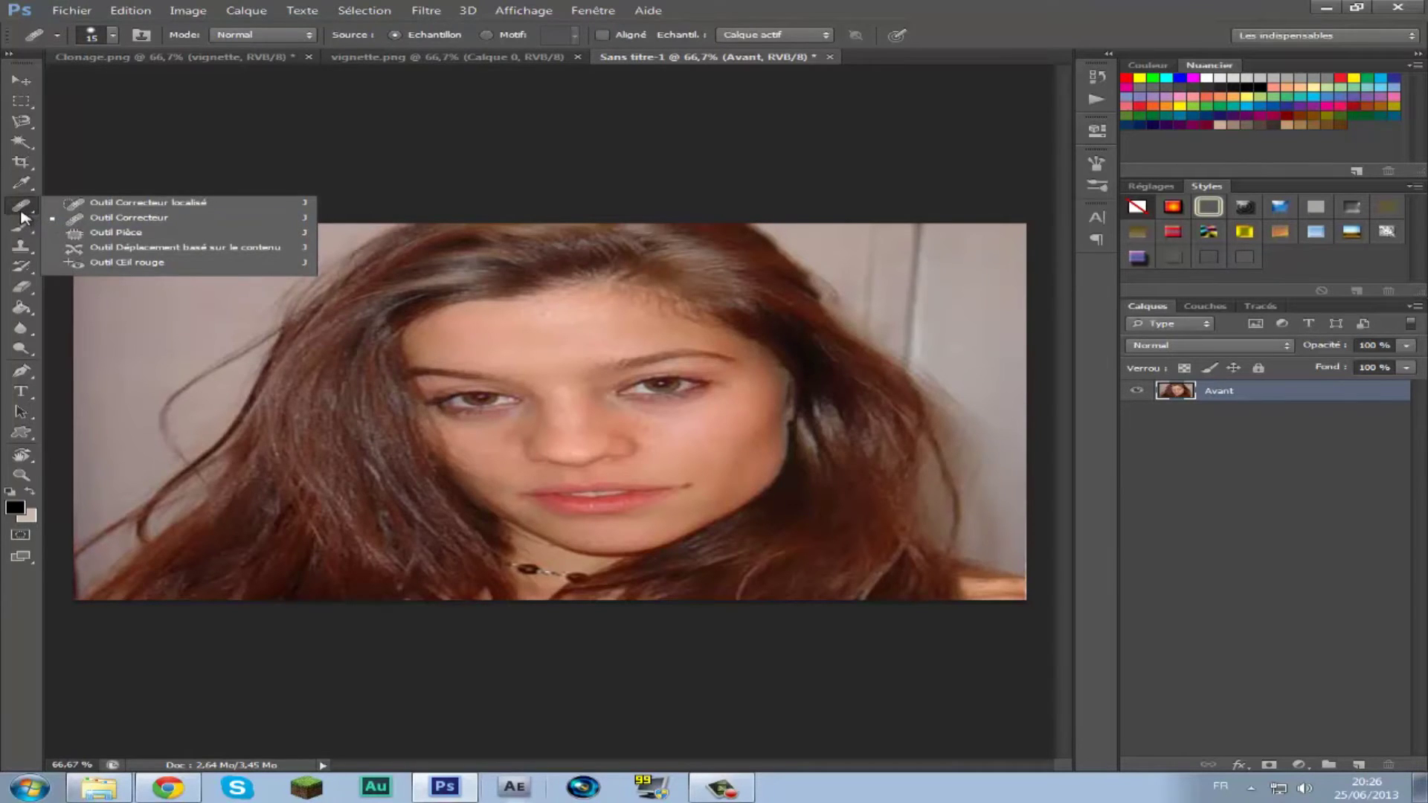
left_click(52, 218)
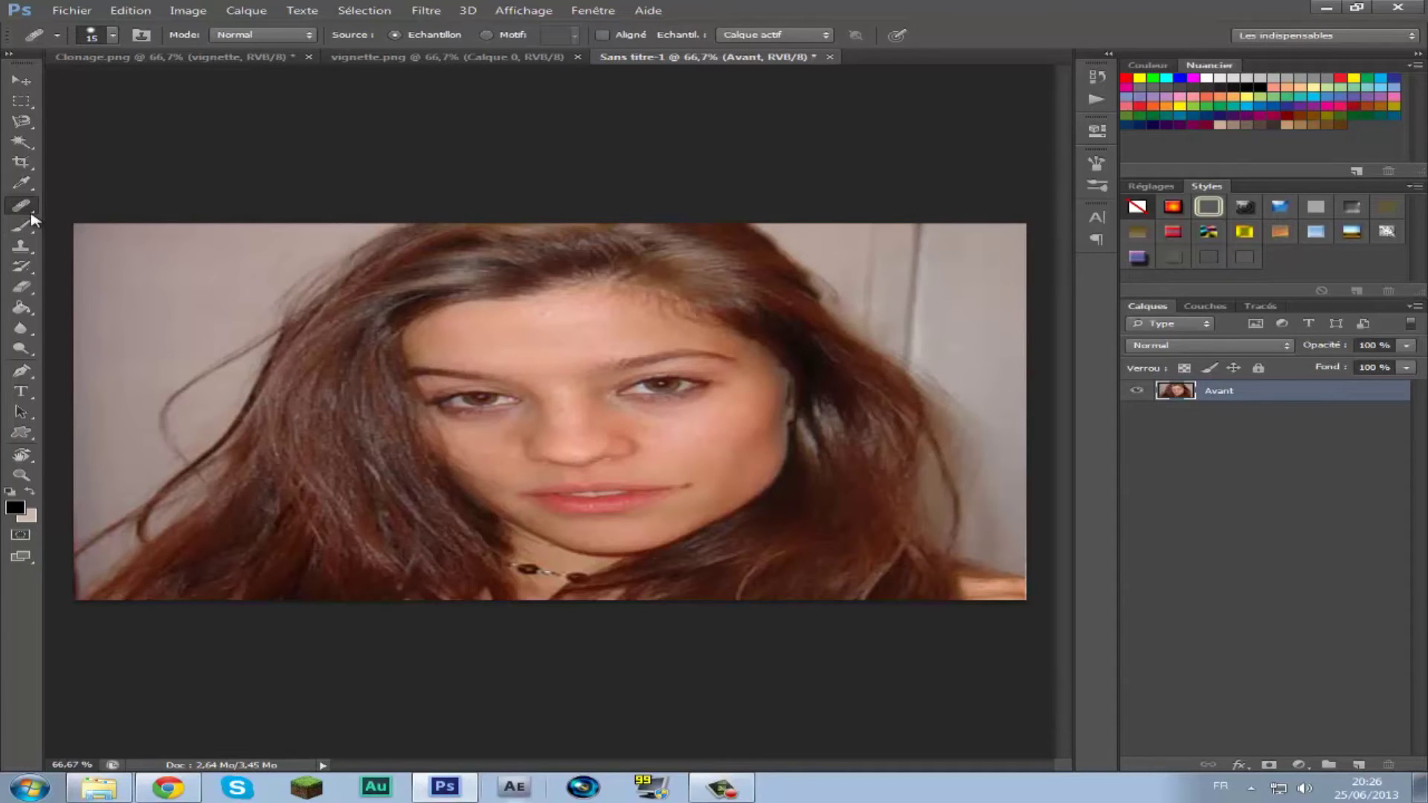
Step: Alt-sample clean forehead skin as the source and heal two spots on the cheek
left_click(457, 357, "alt")
key("alt")
left_click(461, 335, "alt")
left_click(702, 444)
left_click(730, 444)
Step: Paint healing strokes up and down the cheek, undoing the final dark patch
mouse_move(688, 455)
left_mouse_down()
mouse_move(727, 447)
mouse_move(704, 474)
left_mouse_up()
left_click(709, 467)
left_click_drag(685, 432, 695, 441)
left_click_drag(694, 441, 697, 440)
left_click_drag(697, 441, 695, 473)
left_click_drag(694, 474, 697, 430)
left_click_drag(704, 429, 707, 446)
key("ctrl+z")
Step: Resample forehead skin and heal the remaining spot on the cheek
left_click(733, 433)
left_click_drag(746, 440, 762, 451)
left_click(740, 444)
Step: Heal the skin under the eye, using skin sampled from the nose
mouse_move(682, 444)
left_mouse_down()
mouse_move(633, 408)
mouse_move(678, 414)
left_mouse_up()
left_click_drag(683, 414, 625, 409)
left_click(563, 438, "alt")
mouse_move(624, 409)
left_mouse_down()
mouse_move(609, 405)
mouse_move(701, 406)
mouse_move(654, 417)
mouse_move(681, 405)
mouse_move(673, 415)
left_mouse_up()
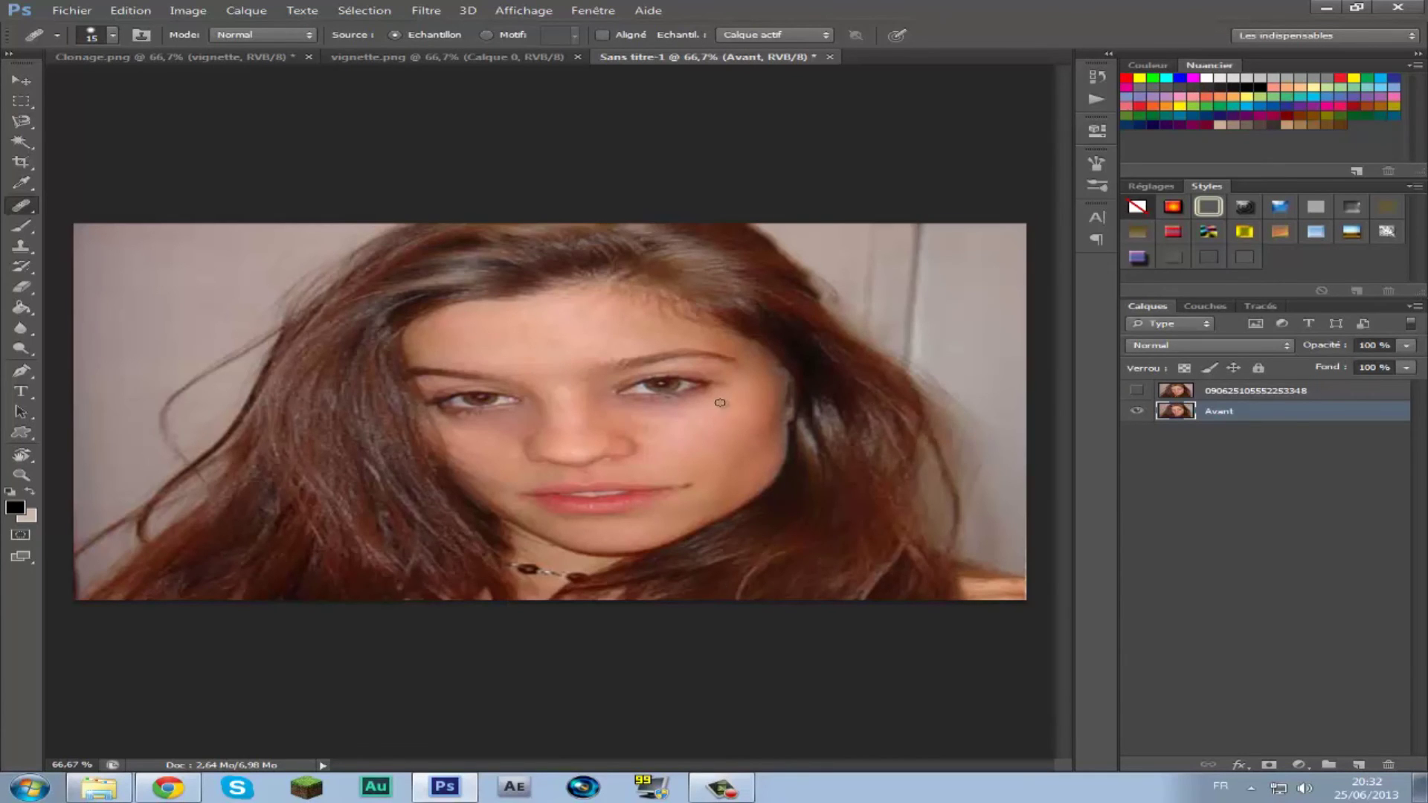
left_click(1140, 391)
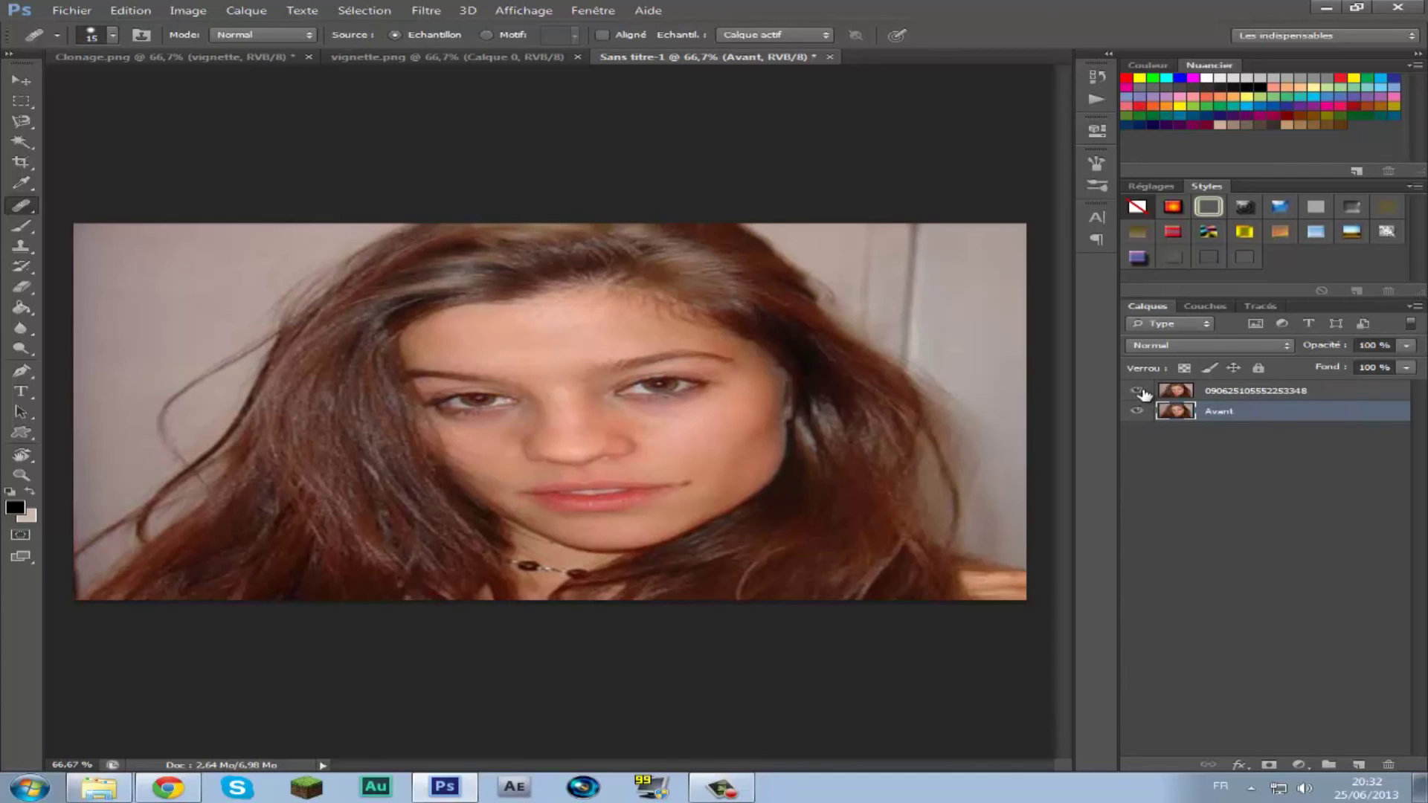
left_click(1142, 392)
left_click(1140, 392)
left_click(1142, 392)
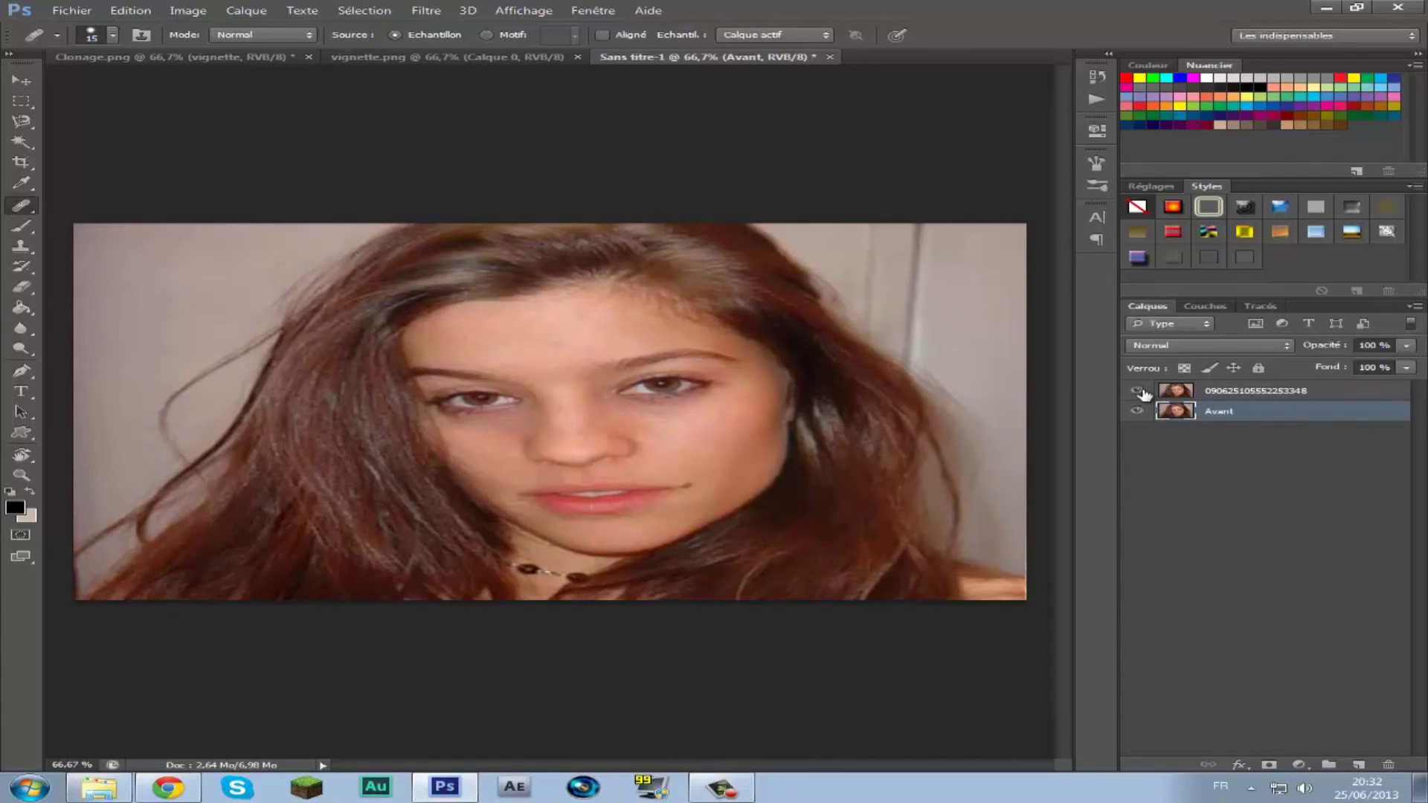
left_click(1141, 392)
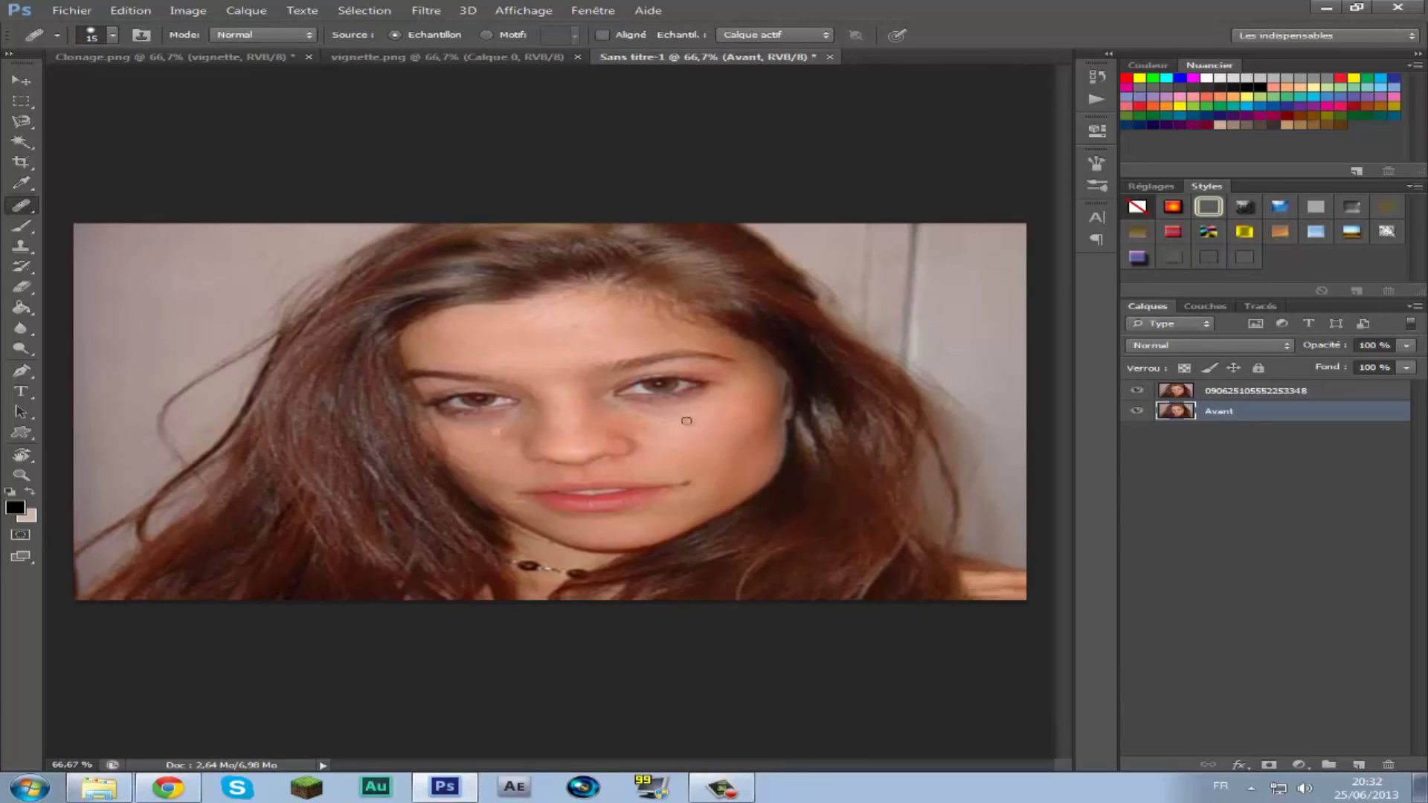
left_click(1136, 391)
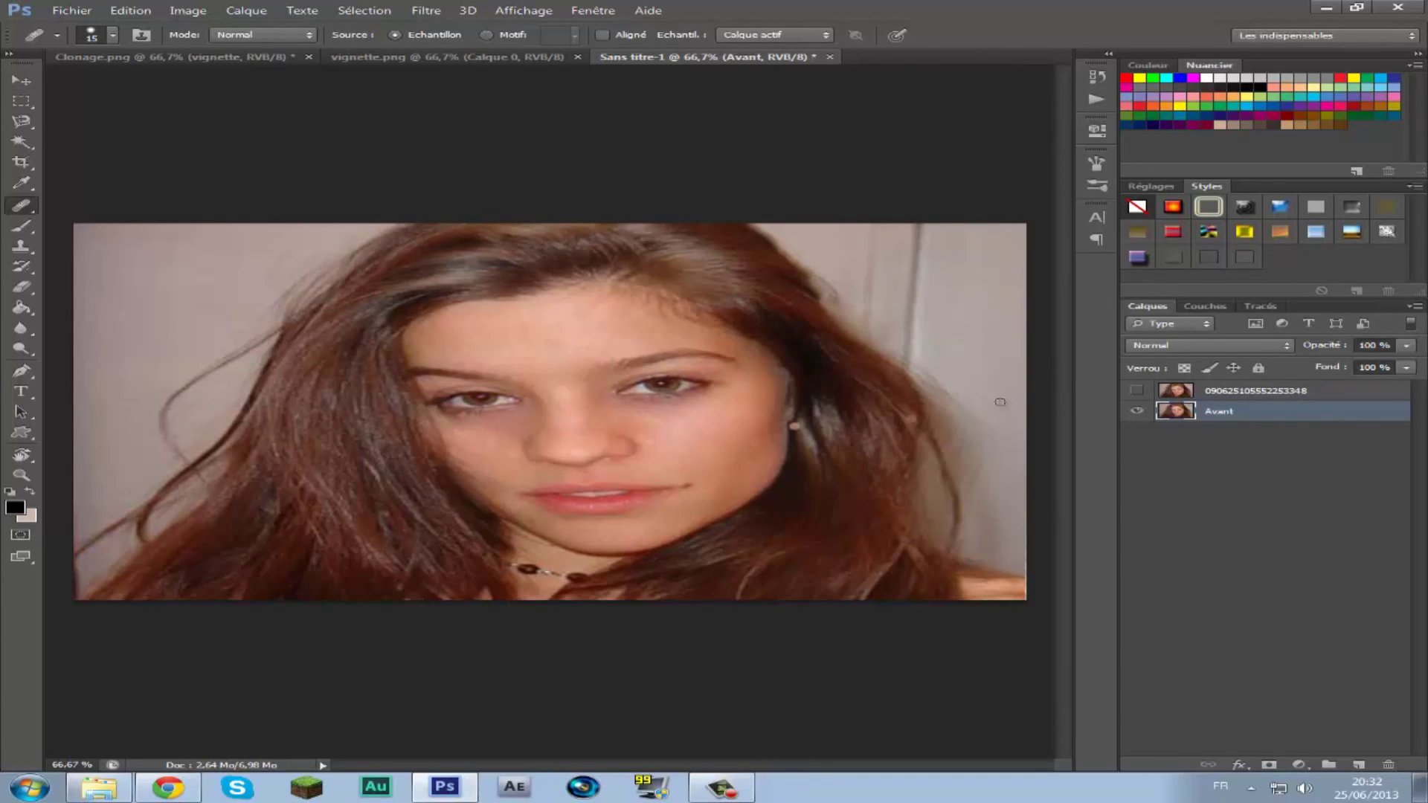
left_click(1136, 390)
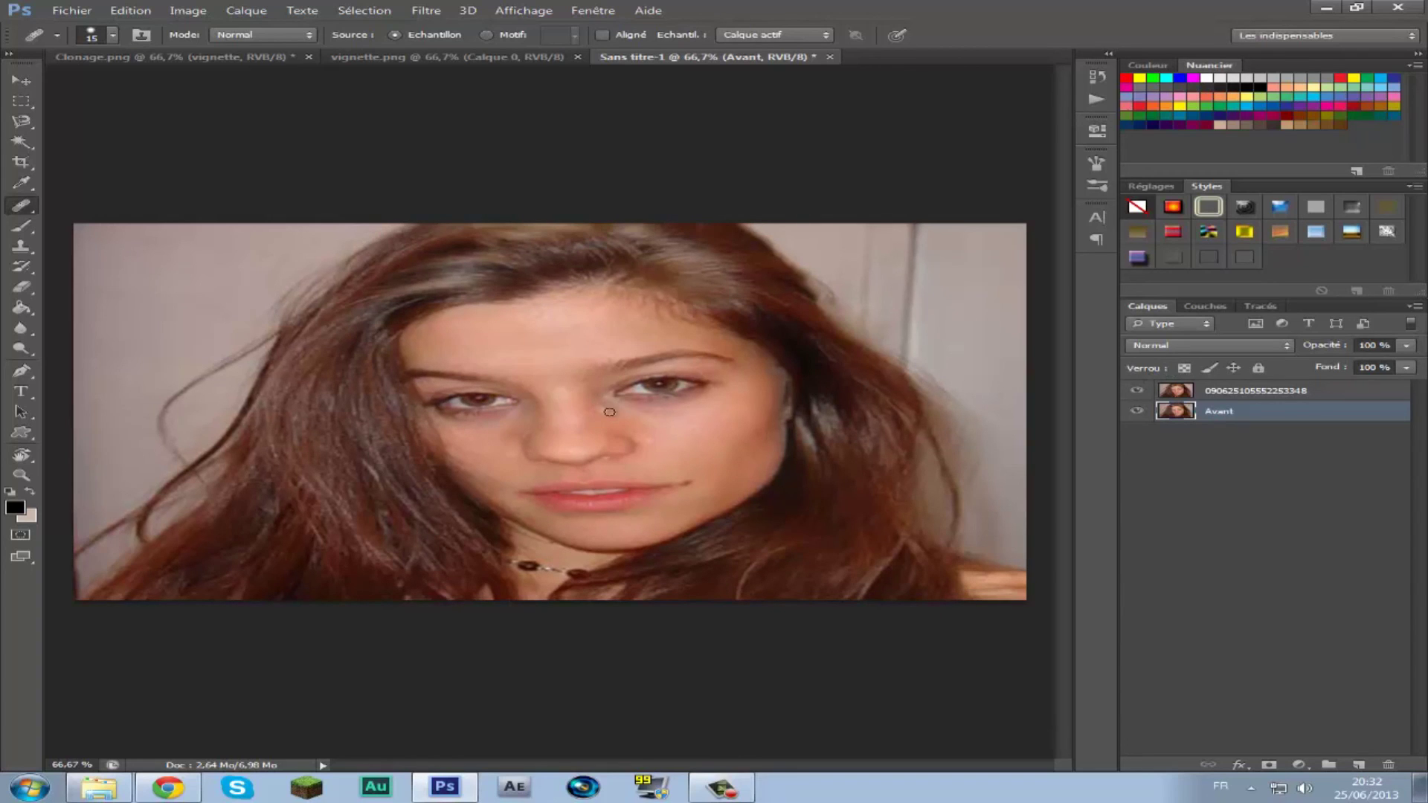
left_click(1136, 390)
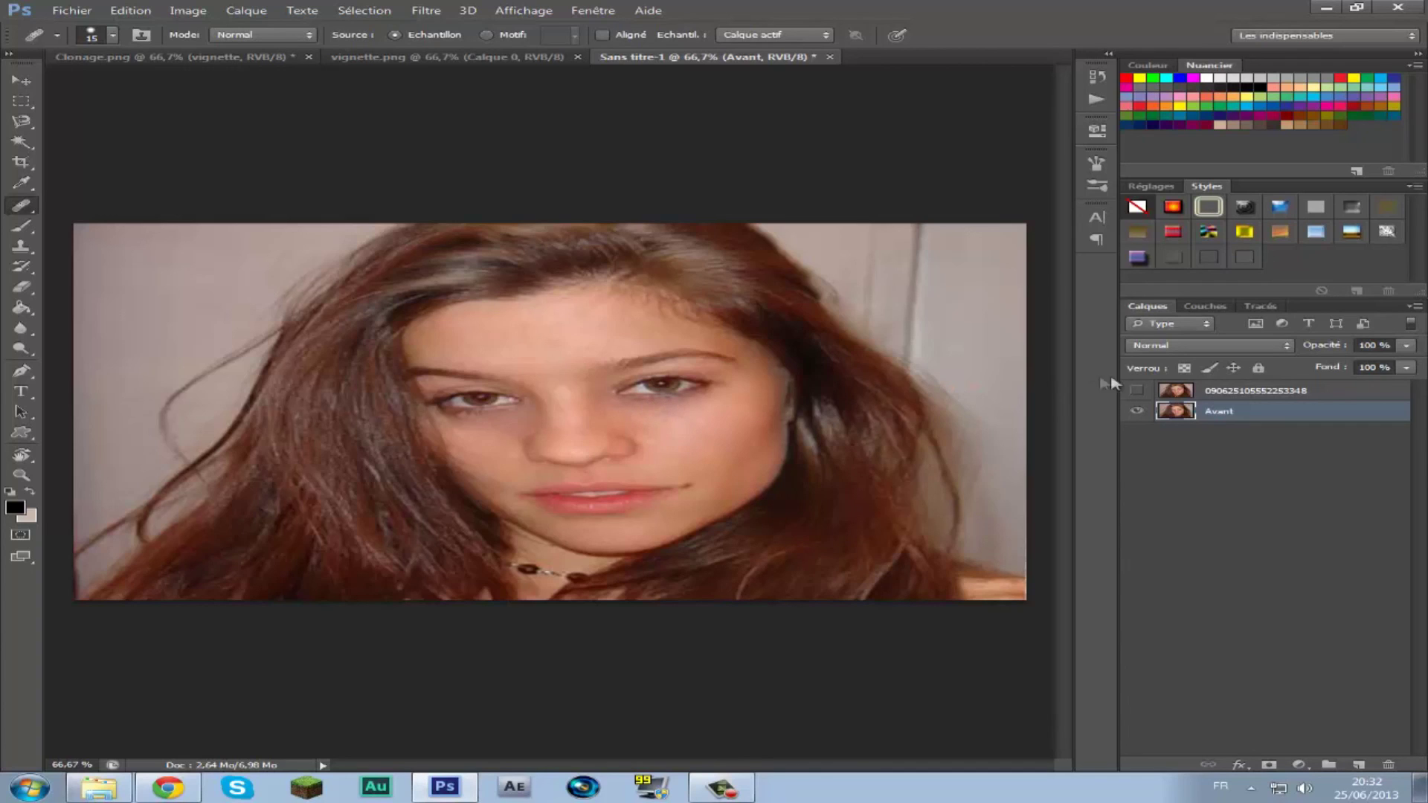
left_click(1137, 391)
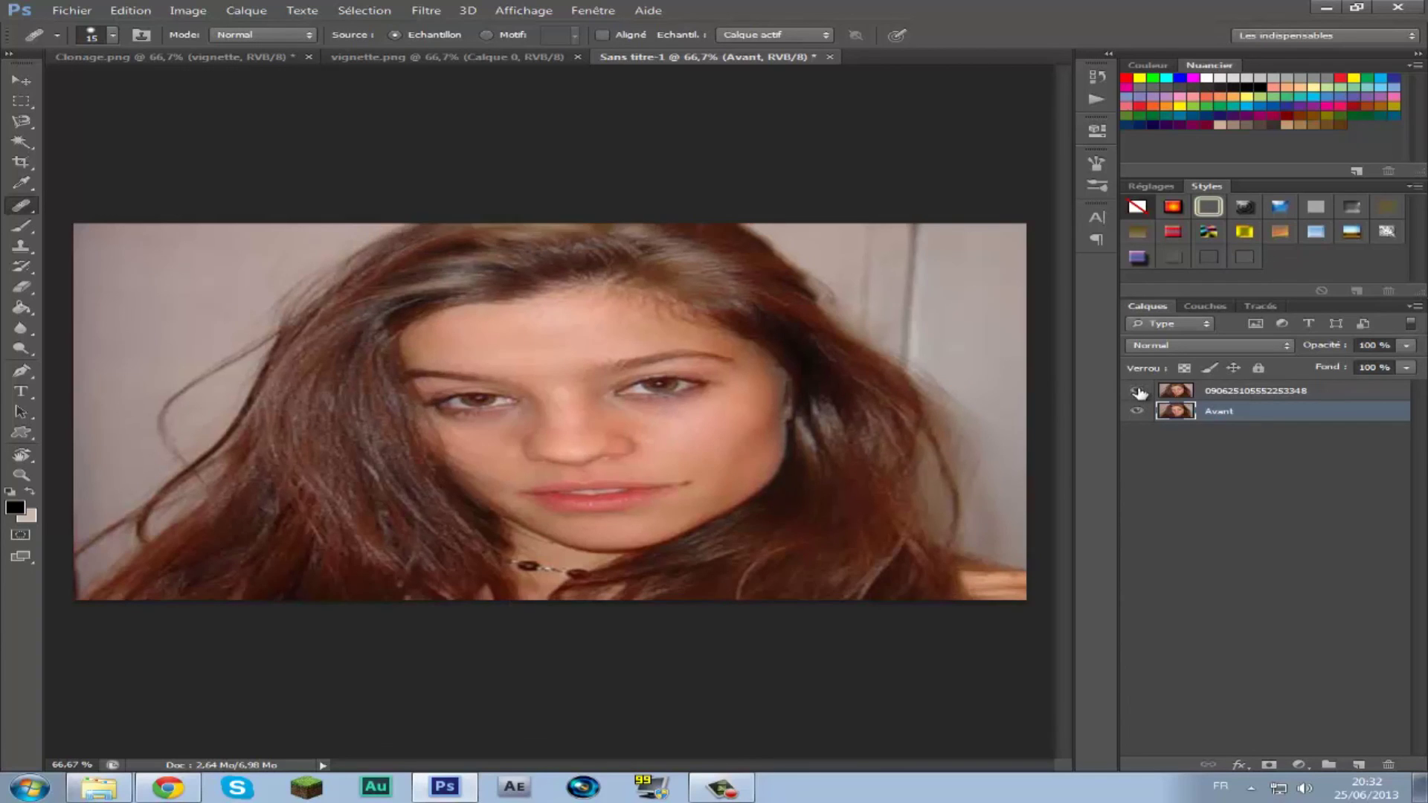
left_click(1138, 391)
left_click(1137, 391)
left_click(1137, 391)
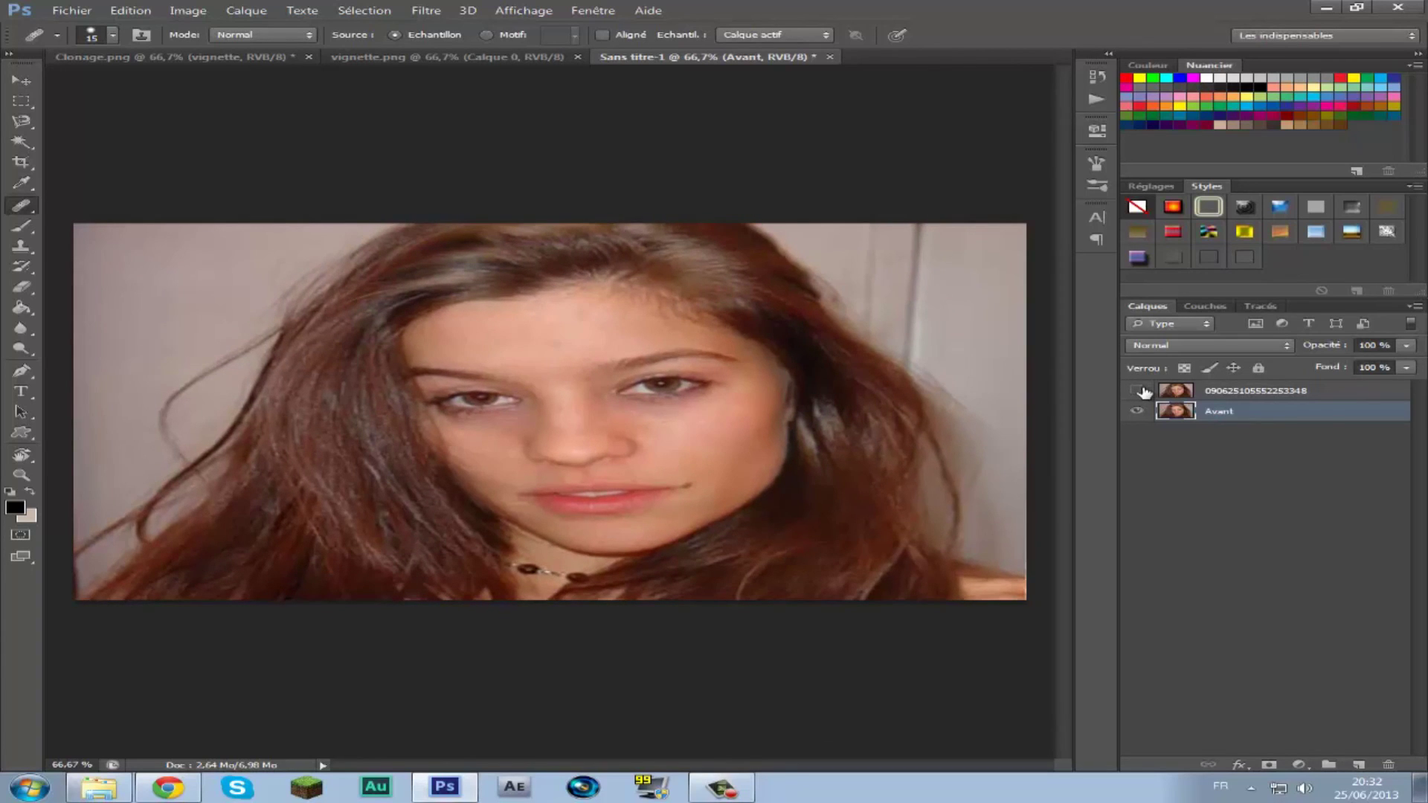